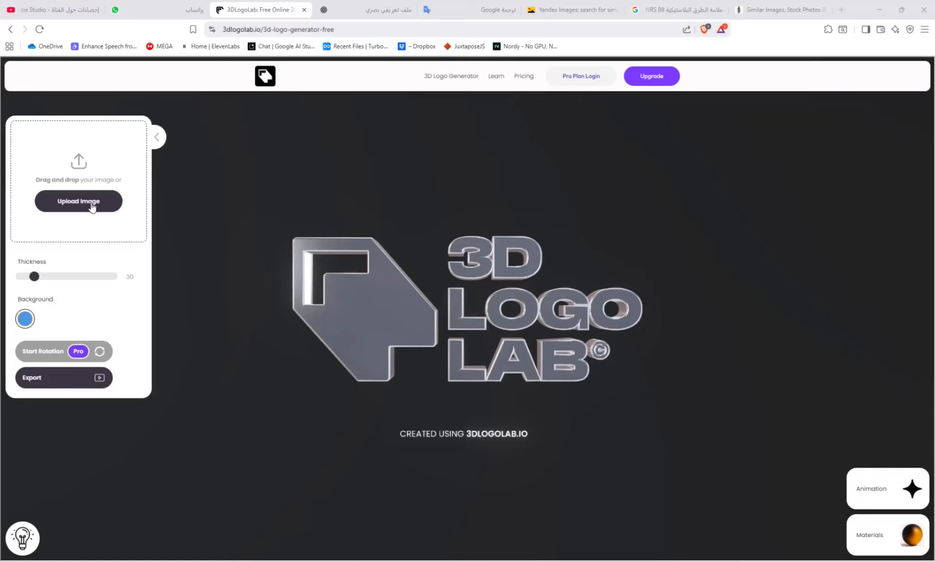
# Upload the image المولد النبوي from the 3d folder into the logo generator
pyautogui.click(92, 207)
pyautogui.click(33, 195)
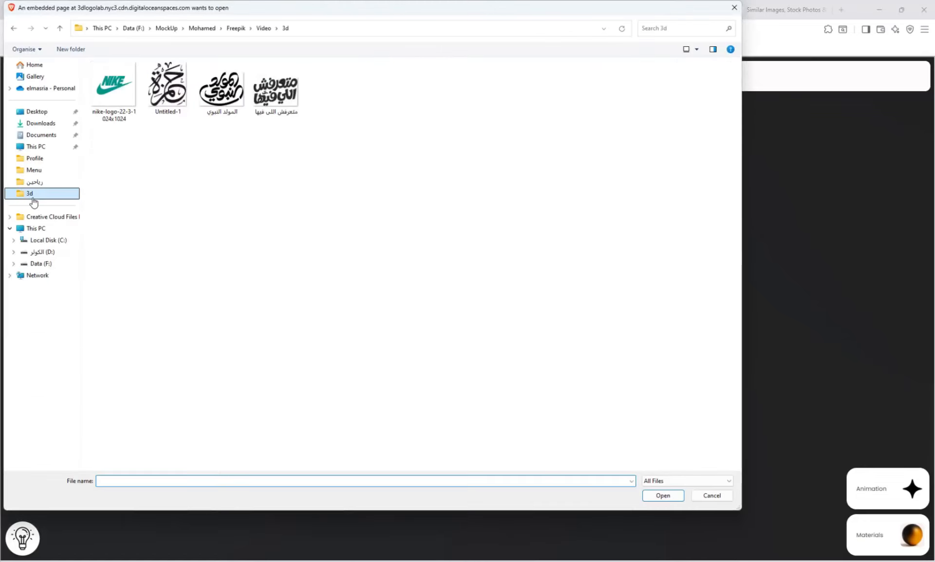
pyautogui.click(227, 98)
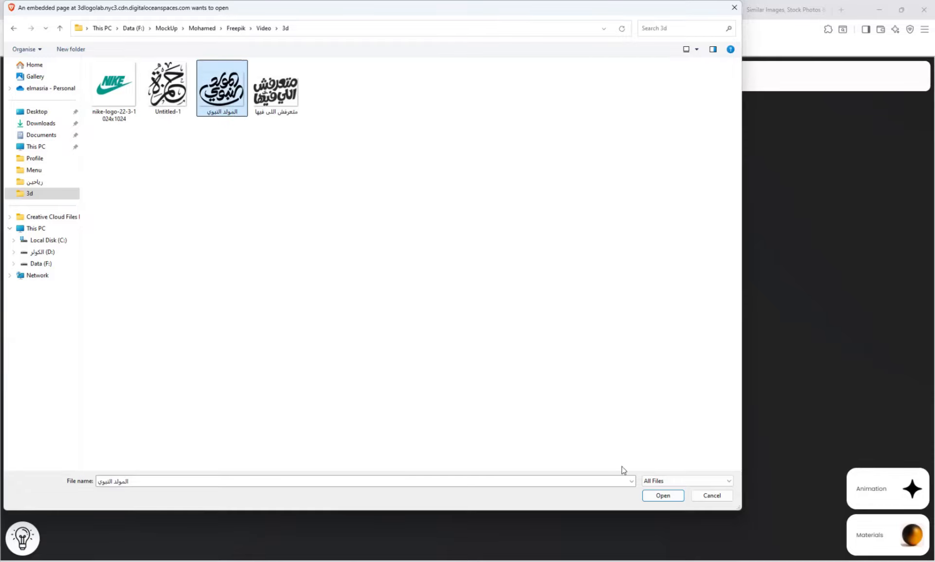
pyautogui.click(656, 495)
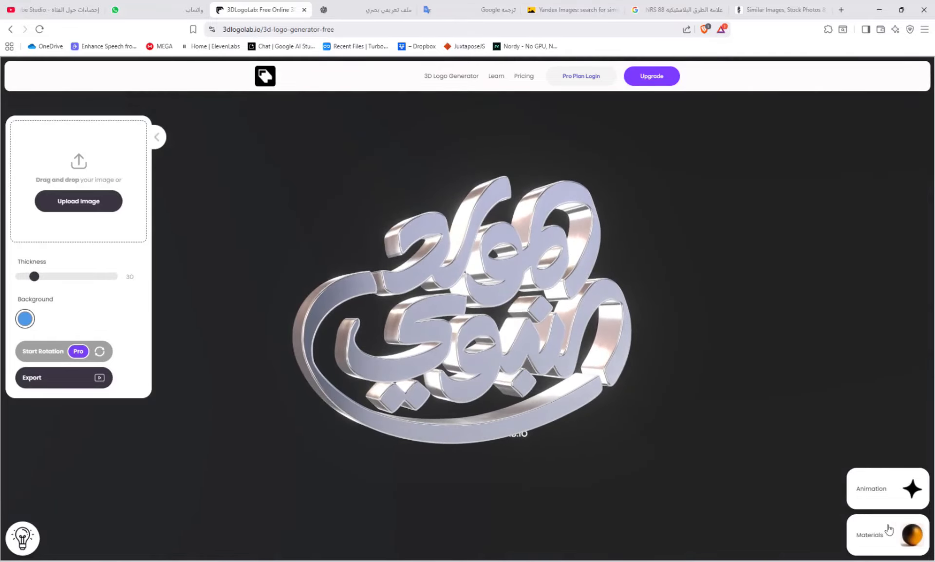
# Try the third Forged Chrome and third Solar Gold materials on the logo, then apply the second Solar Gold material
pyautogui.click(894, 546)
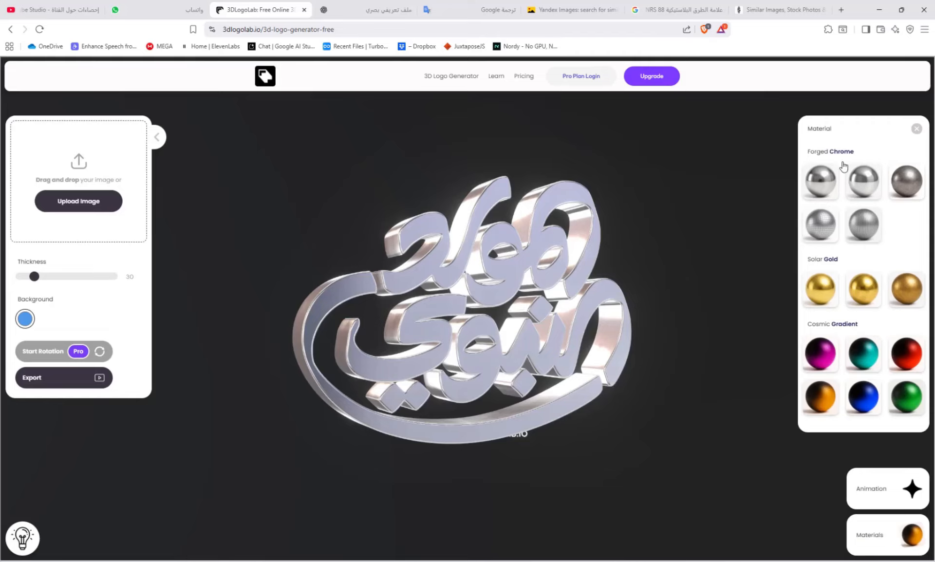
pyautogui.click(907, 184)
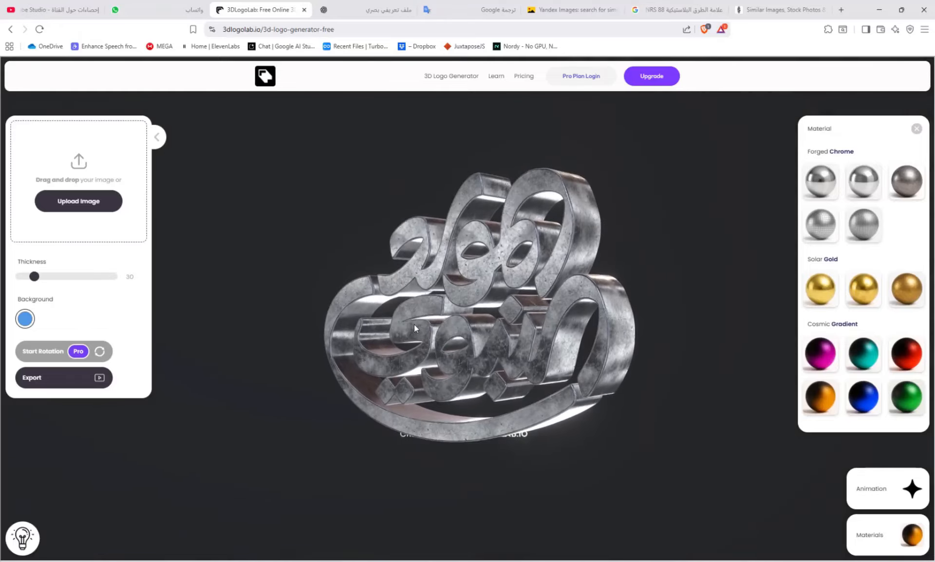
pyautogui.click(898, 285)
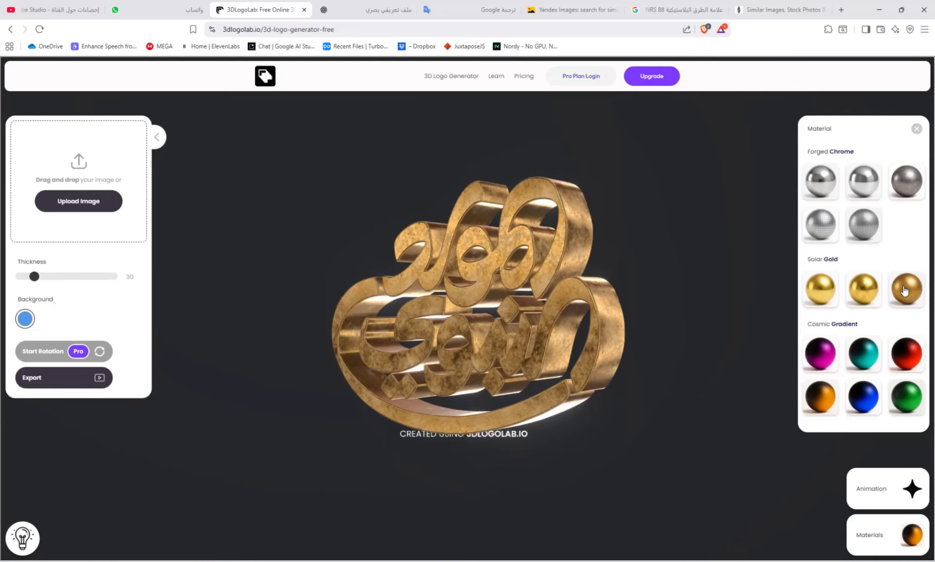
pyautogui.click(864, 290)
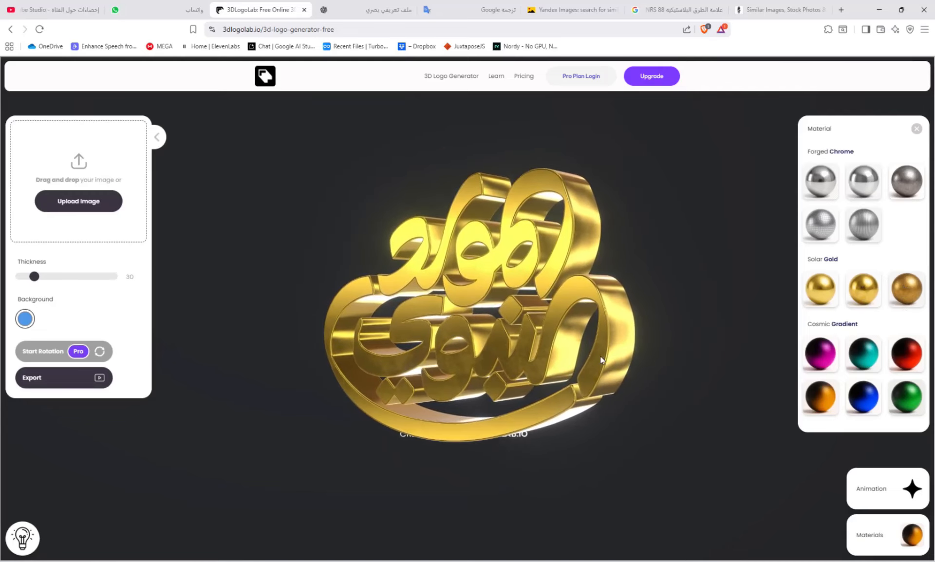
# Replace the logo with the Untitled-1 image from the 3d folder and apply the third Forged Chrome material
pyautogui.click(392, 561)
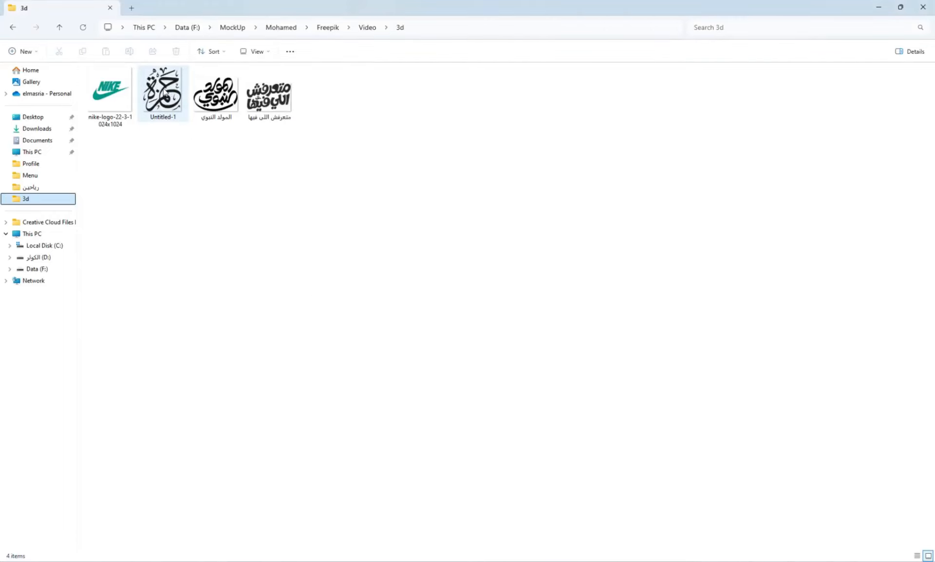
pyautogui.moveTo(163, 89); pyautogui.dragTo(472, 373)
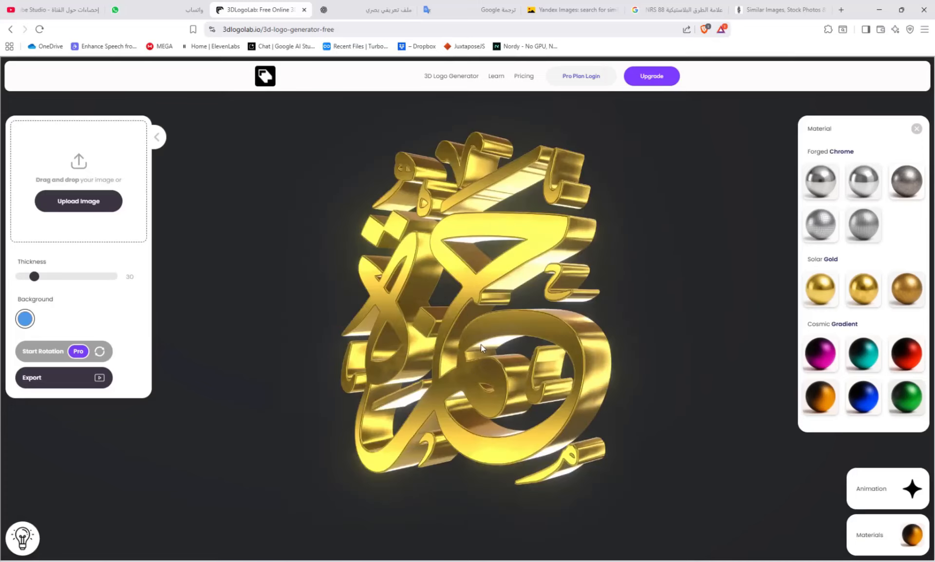
pyautogui.click(899, 183)
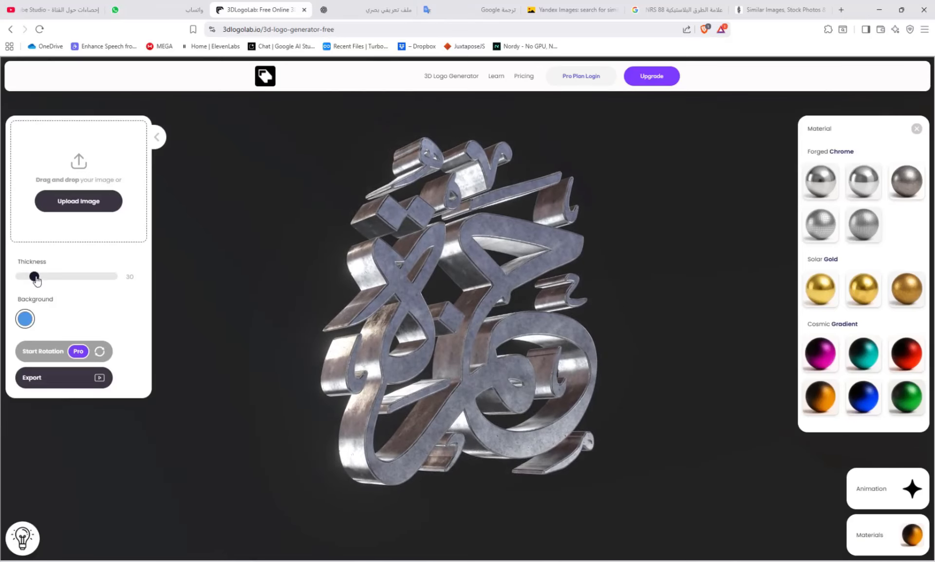
# Try thicknesses of 5 and 98 on the logo, then set its thickness to 89
pyautogui.moveTo(32, 281); pyautogui.dragTo(23, 282)
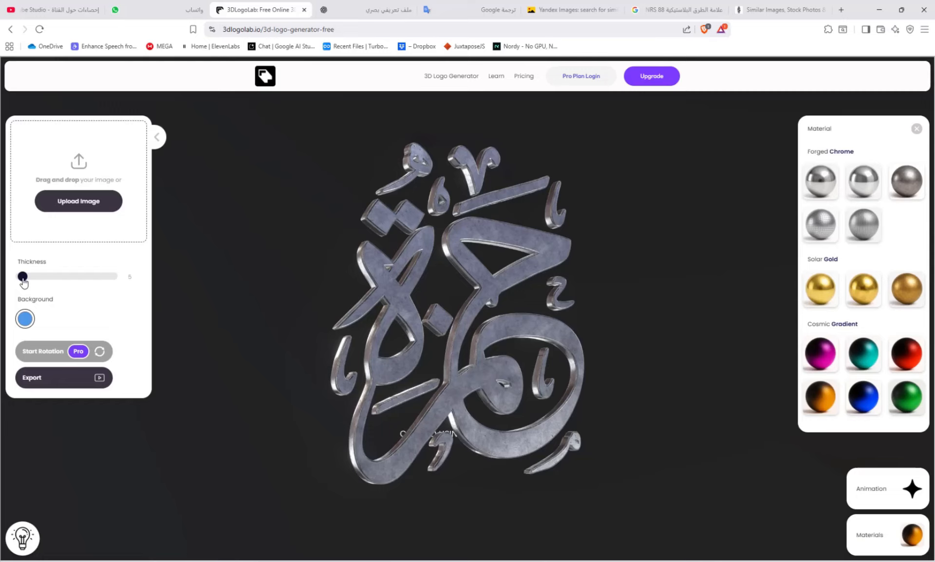
pyautogui.moveTo(442, 302); pyautogui.dragTo(397, 306)
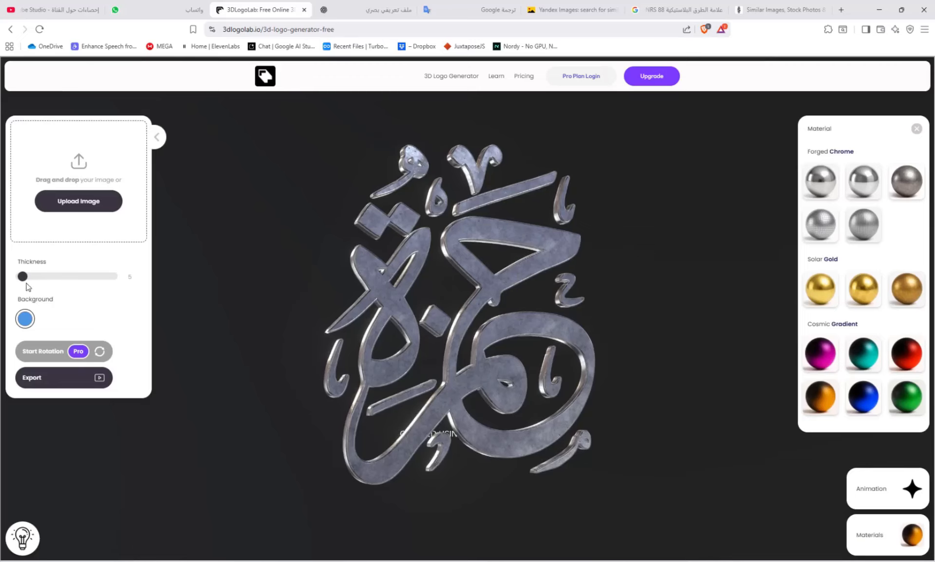
pyautogui.click(65, 279)
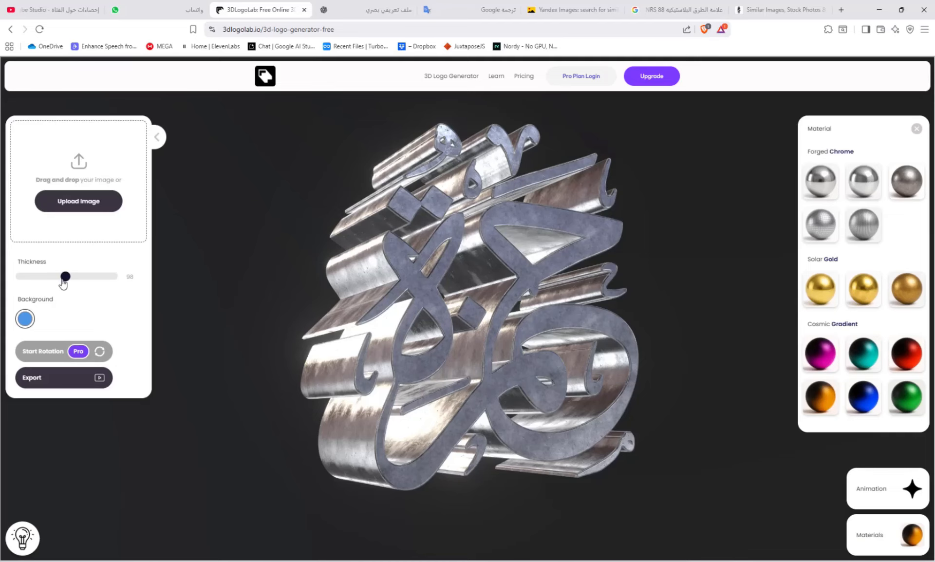
pyautogui.click(61, 279)
pyautogui.moveTo(395, 335); pyautogui.dragTo(296, 340)
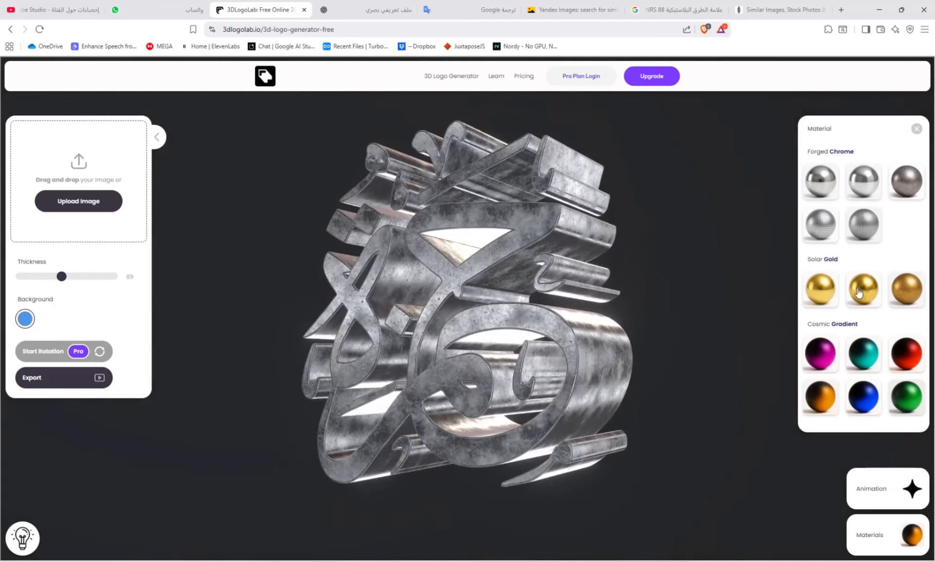
# Apply the second Solar Gold material and set the background to near-black, RGB 5, 5, 5, after trying dark blue and dark red
pyautogui.click(859, 292)
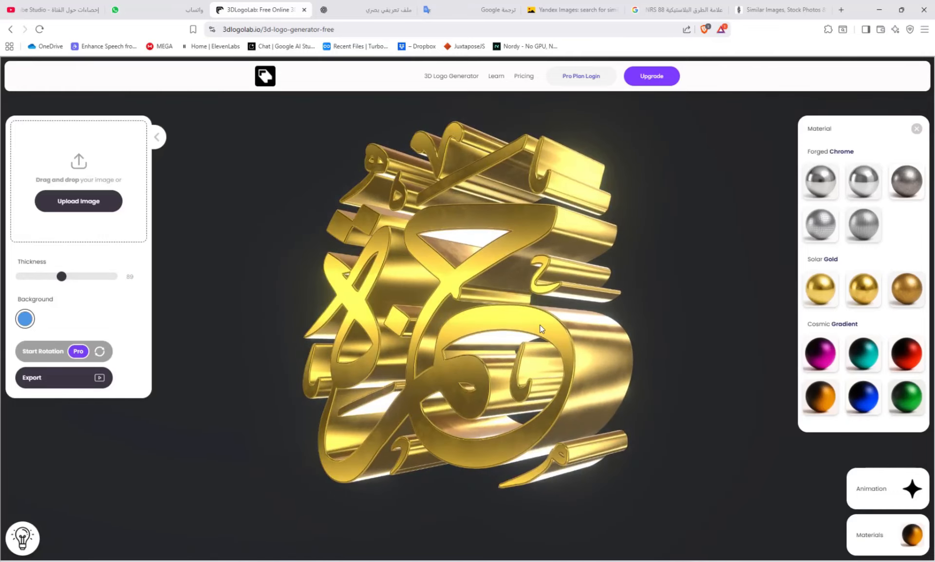
pyautogui.click(25, 319)
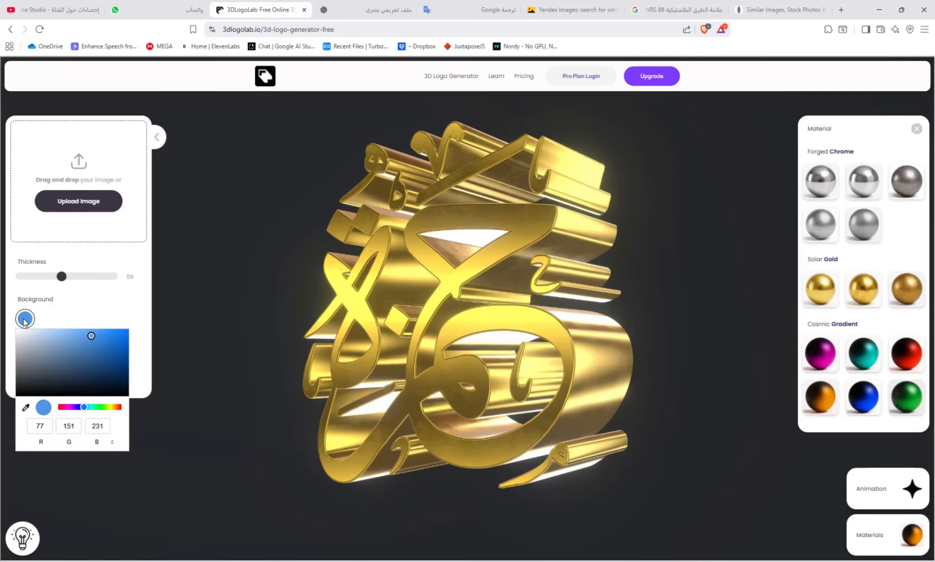
pyautogui.moveTo(91, 337); pyautogui.dragTo(90, 366)
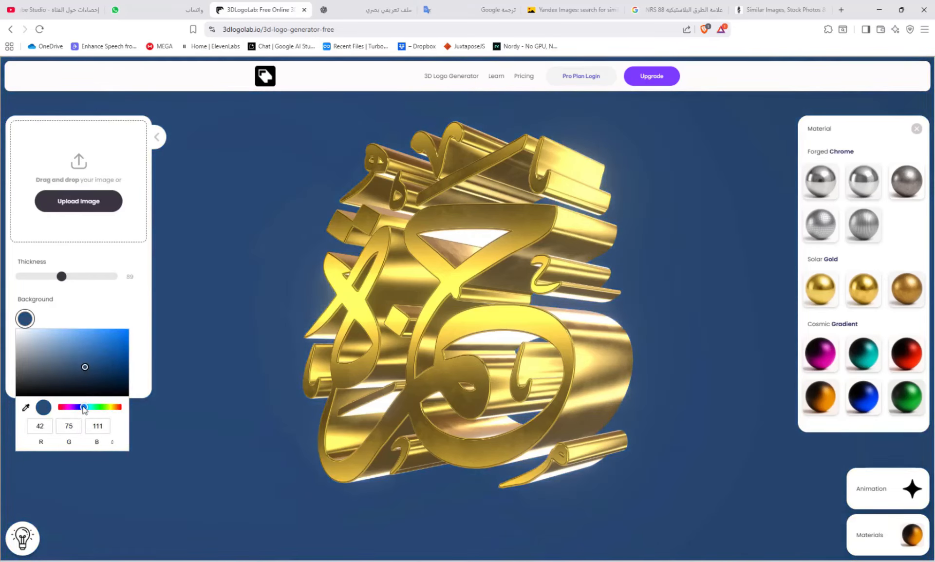
pyautogui.moveTo(85, 409); pyautogui.dragTo(127, 410)
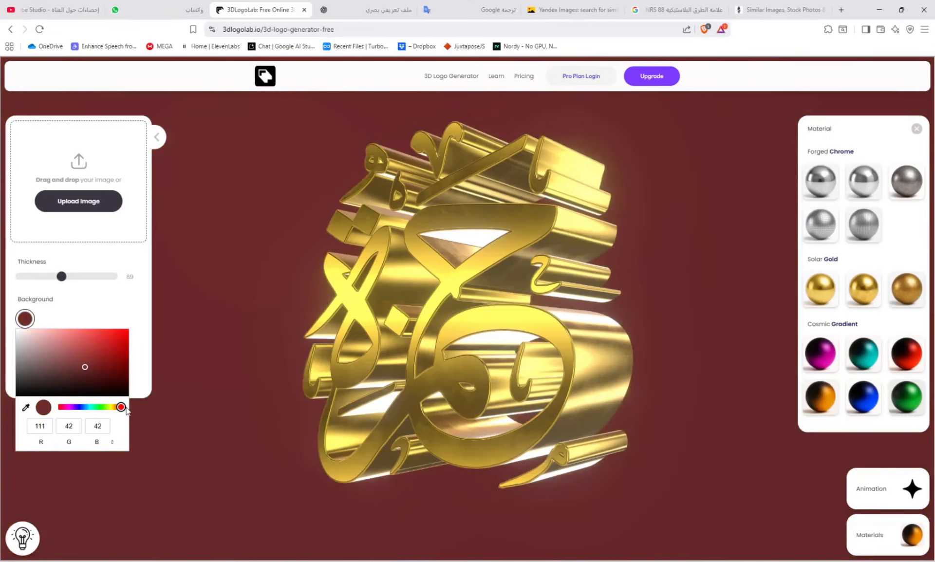
pyautogui.moveTo(85, 369); pyautogui.dragTo(4, 399)
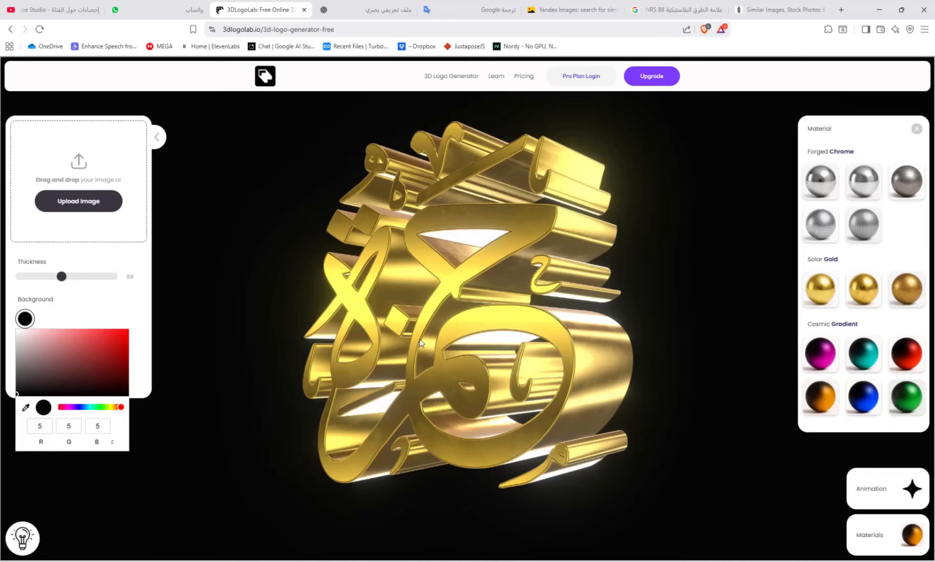
pyautogui.moveTo(422, 344); pyautogui.dragTo(526, 338)
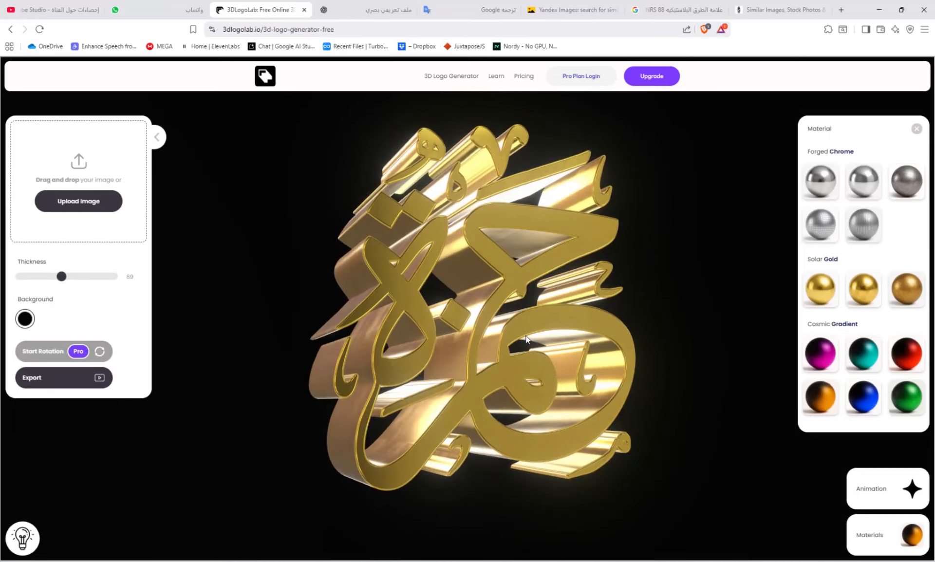
# Replace the logo with nike-logo-22-3-1024x1024 from the 3d folder and set its thickness to 29
pyautogui.click(397, 559)
pyautogui.moveTo(110, 95); pyautogui.dragTo(495, 367)
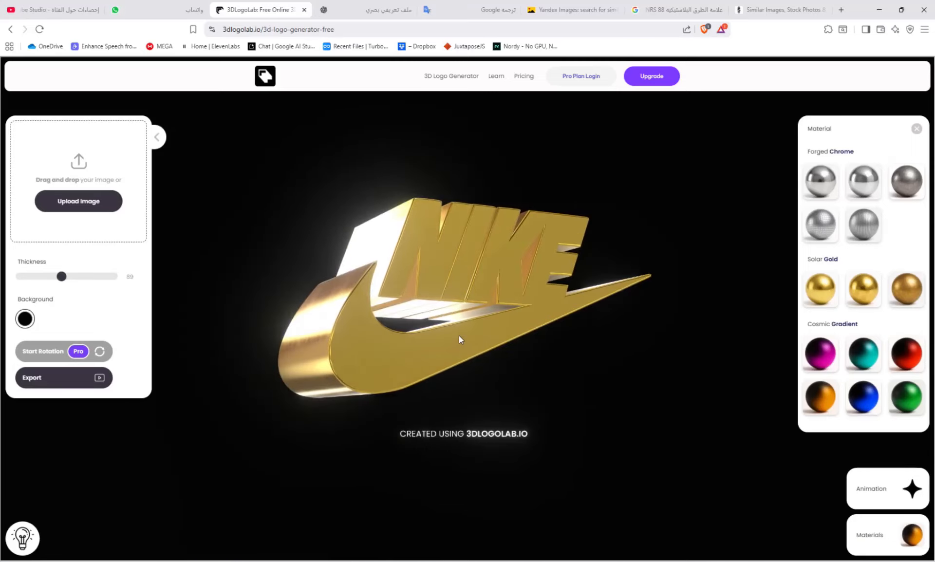
pyautogui.moveTo(63, 281); pyautogui.dragTo(35, 288)
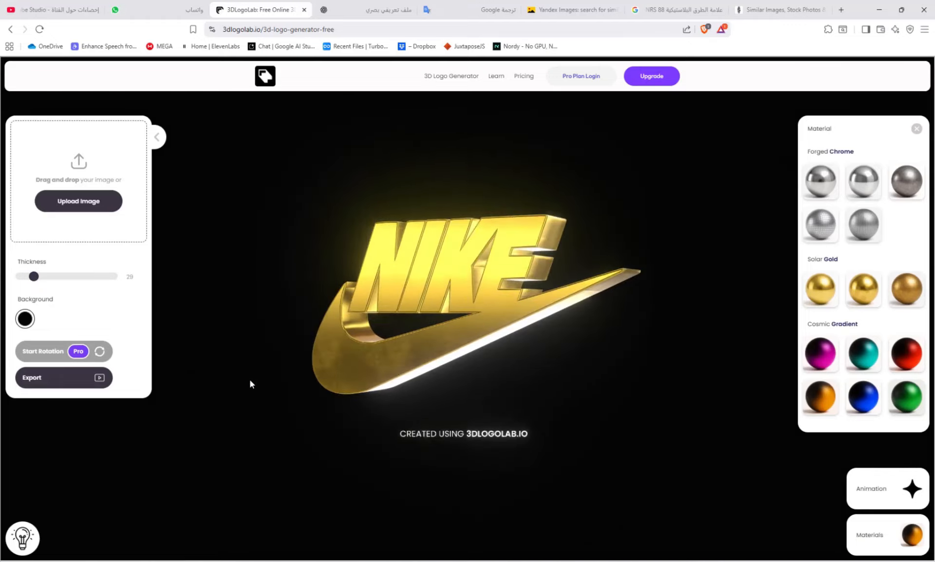
# Try the third, fourth and first Forged Chrome and third Solar Gold materials on the Nike logo, then reapply the second Solar Gold
pyautogui.click(903, 185)
pyautogui.click(906, 291)
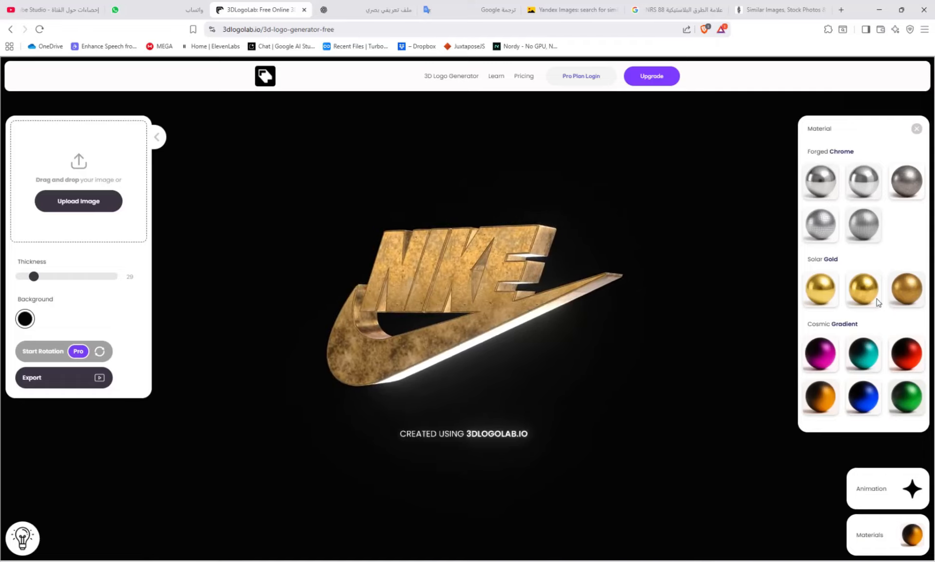
pyautogui.click(822, 227)
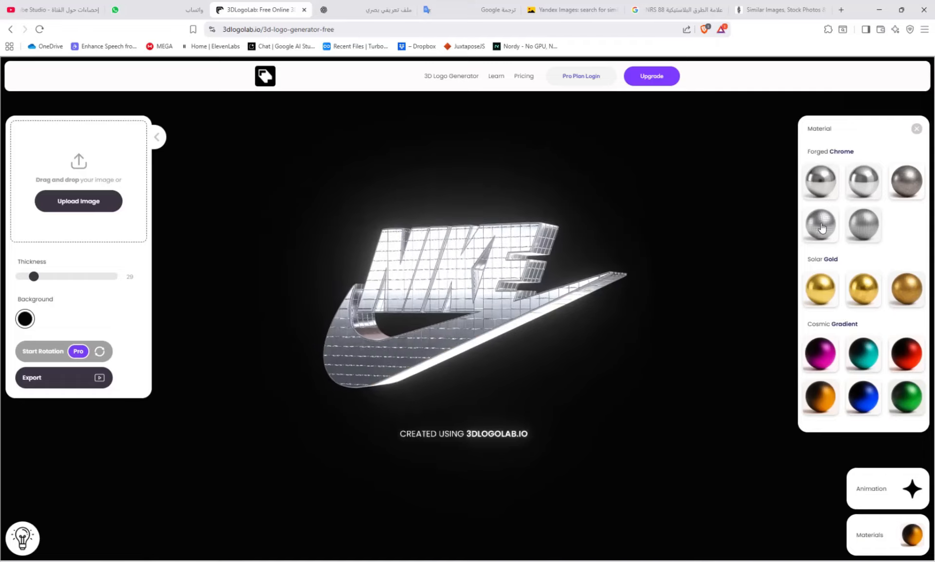
pyautogui.click(822, 189)
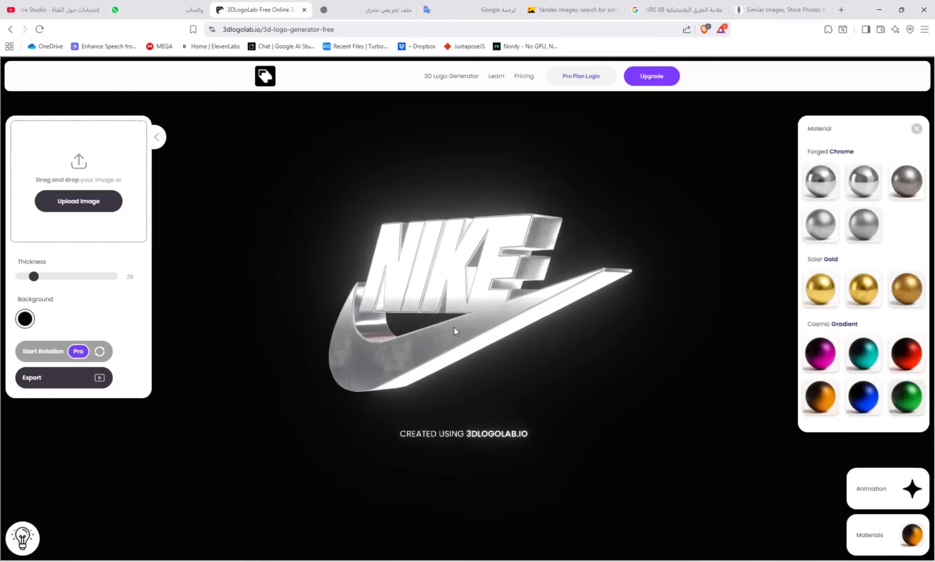
pyautogui.click(872, 289)
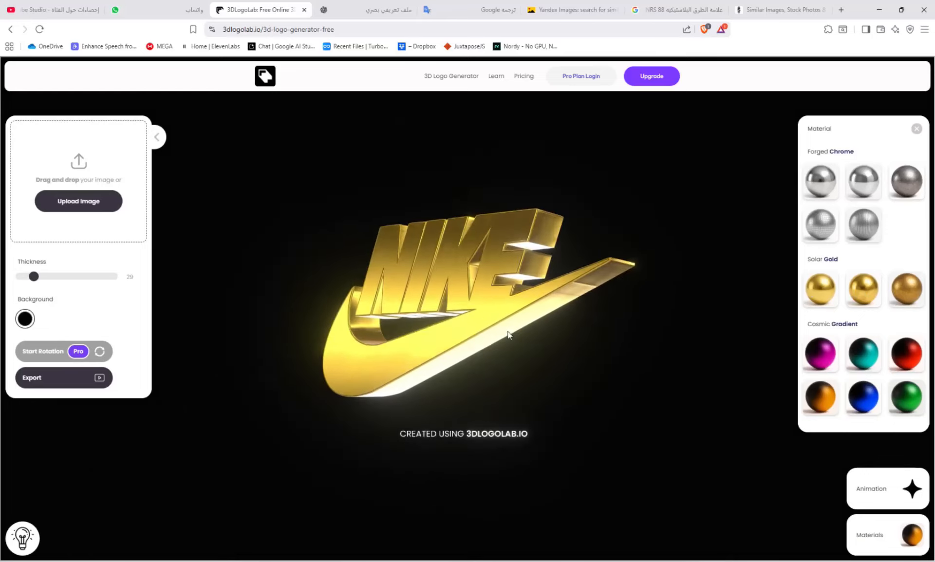
# Replace the logo with متعرفش اللي فيها from the 3d folder and preview the third and first Forged Chrome and second Solar Gold materials
pyautogui.click(405, 560)
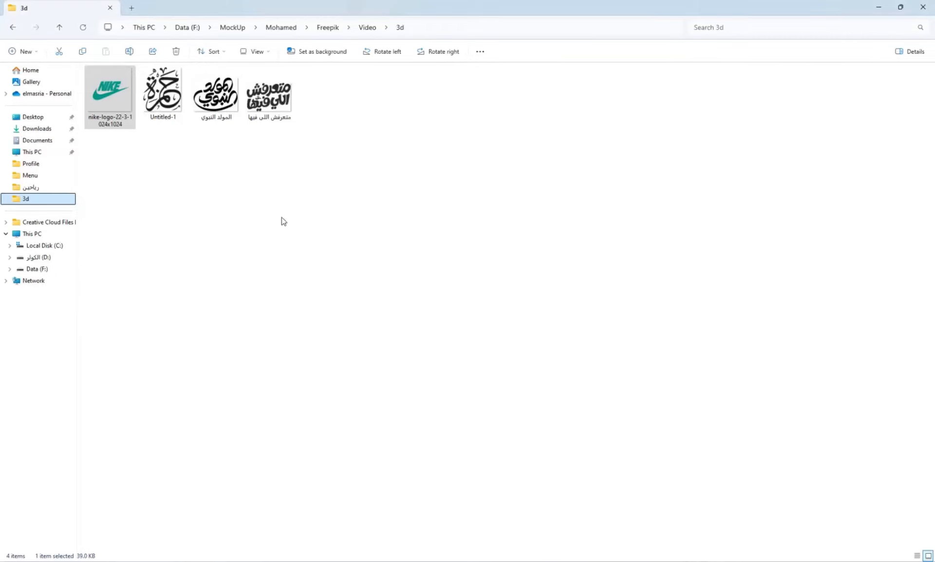
pyautogui.moveTo(269, 95); pyautogui.dragTo(457, 396)
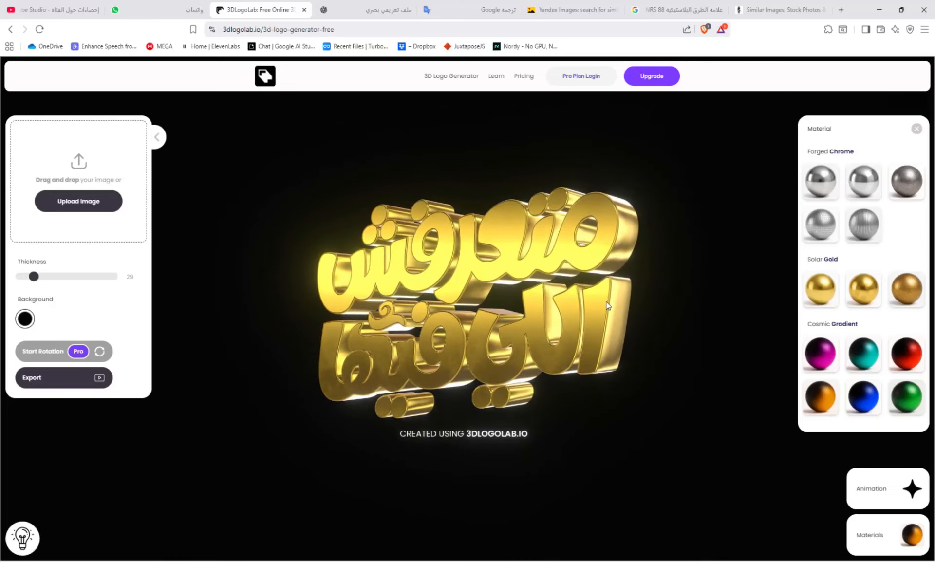
pyautogui.click(906, 183)
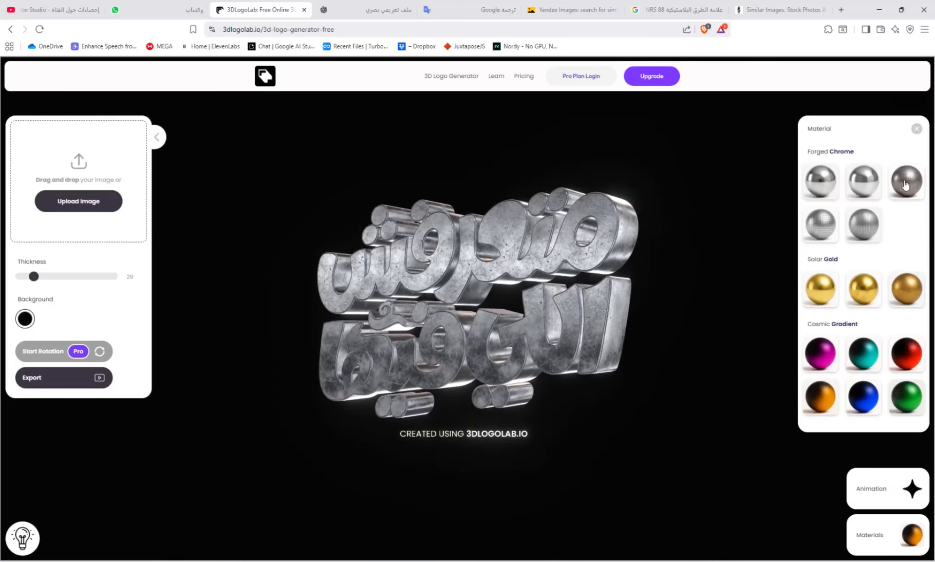
pyautogui.click(830, 183)
pyautogui.click(872, 290)
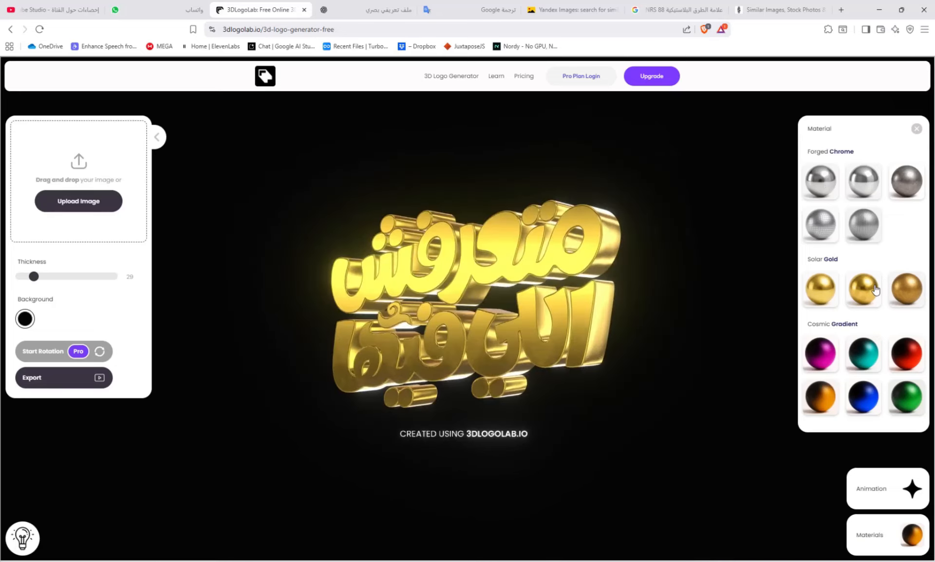
# Try the red, magenta, teal, blue and orange Cosmic Gradient materials, then apply the first Solar Gold material
pyautogui.click(906, 356)
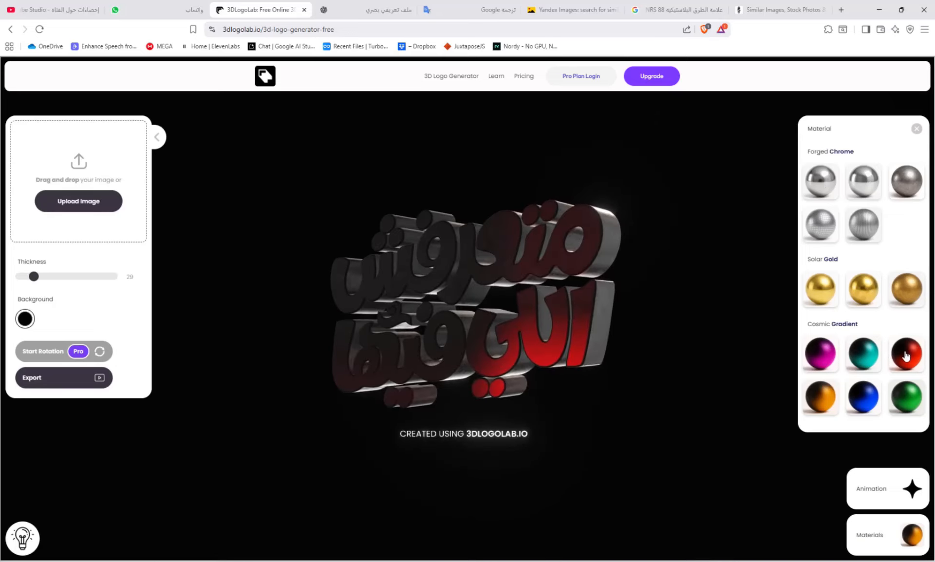
pyautogui.click(823, 357)
pyautogui.click(871, 360)
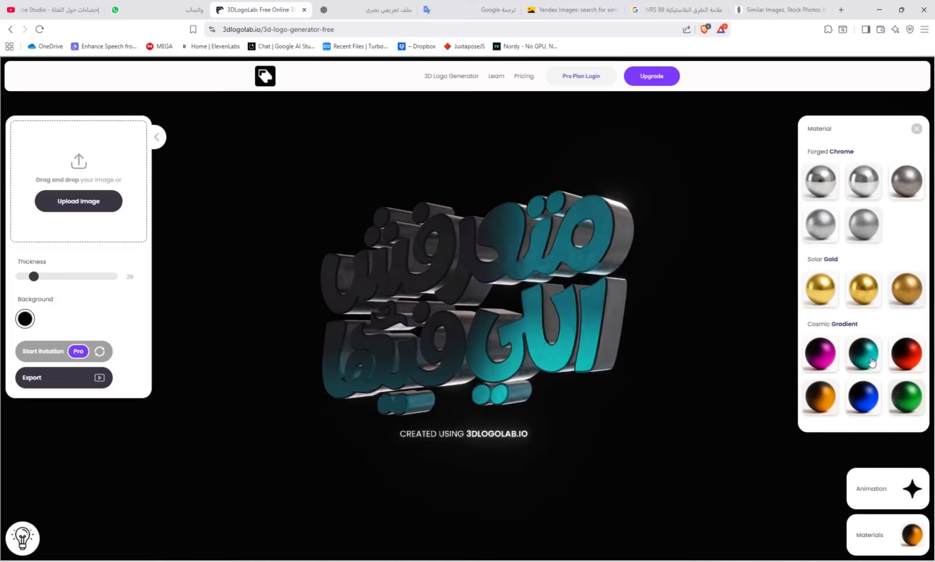
pyautogui.click(869, 402)
pyautogui.click(829, 403)
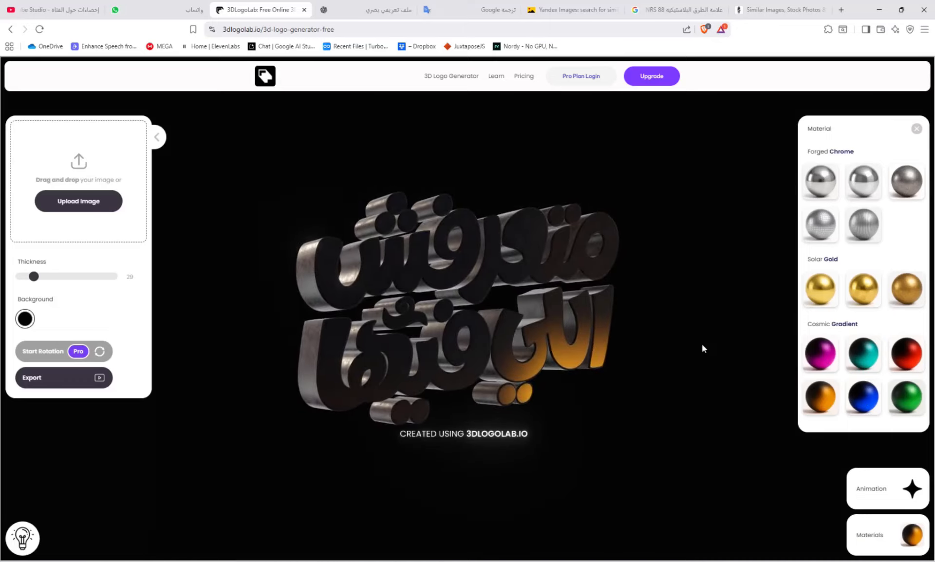
pyautogui.click(831, 302)
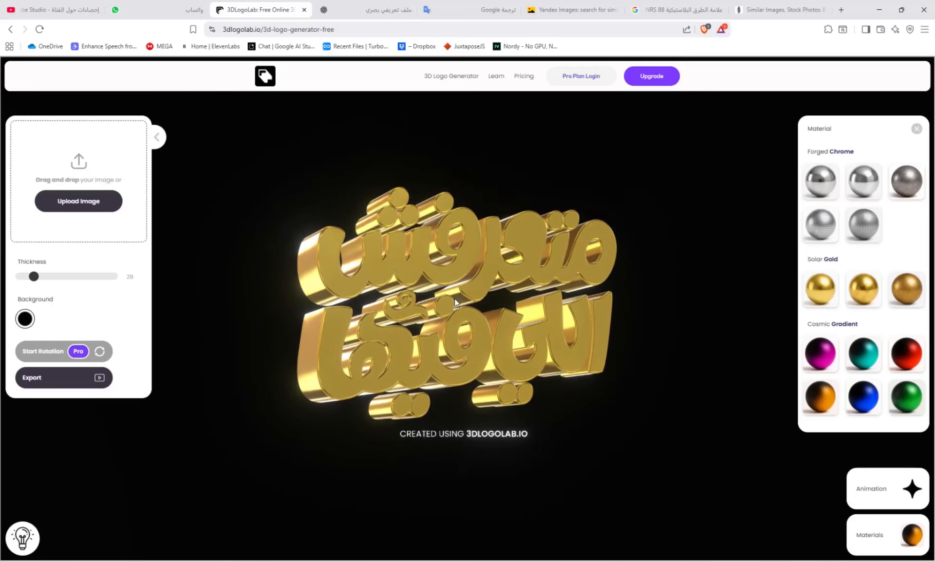
# Export the gold calligraphy logo as a high-quality, auto-size image and save it as 3DLogoLab (1) PNG in the 3d folder
pyautogui.click(54, 383)
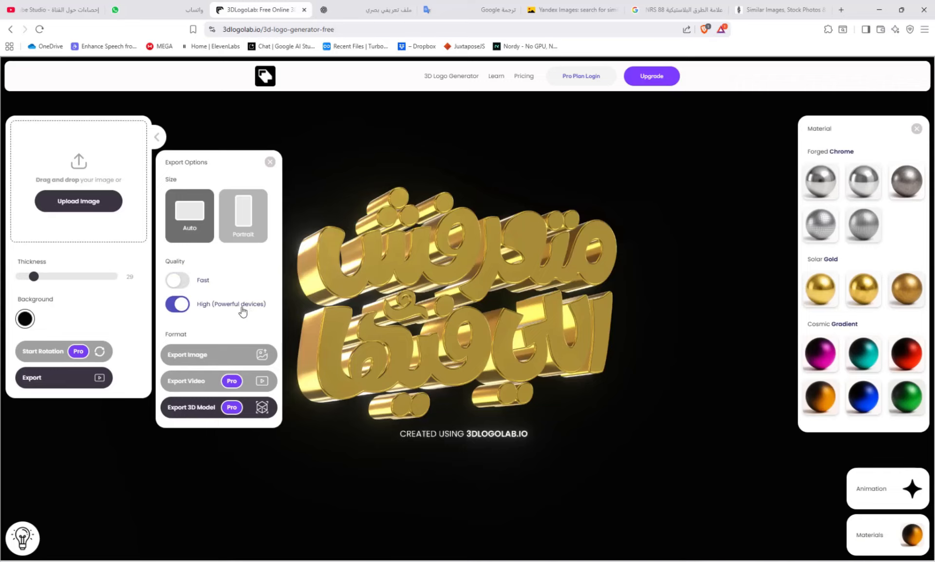
pyautogui.click(225, 360)
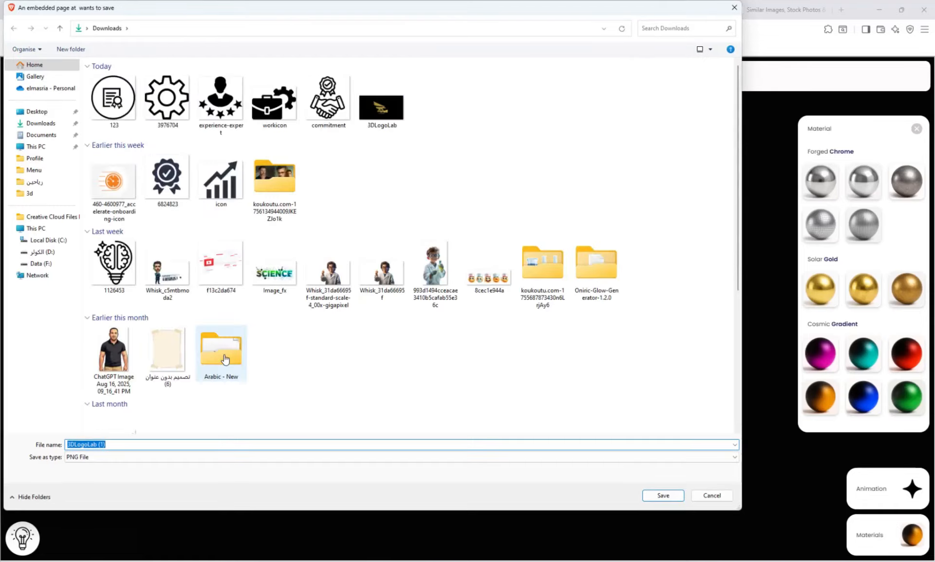
pyautogui.click(43, 194)
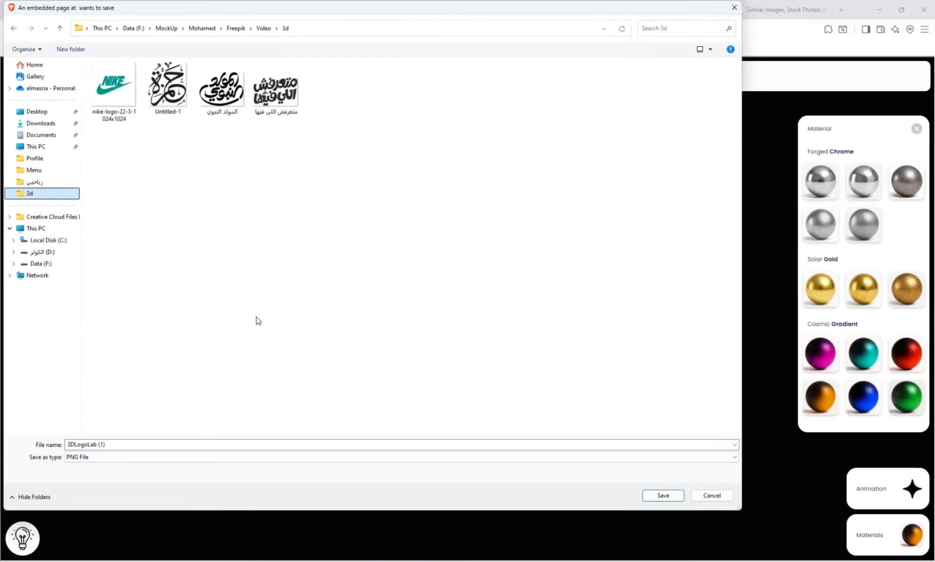
pyautogui.click(663, 495)
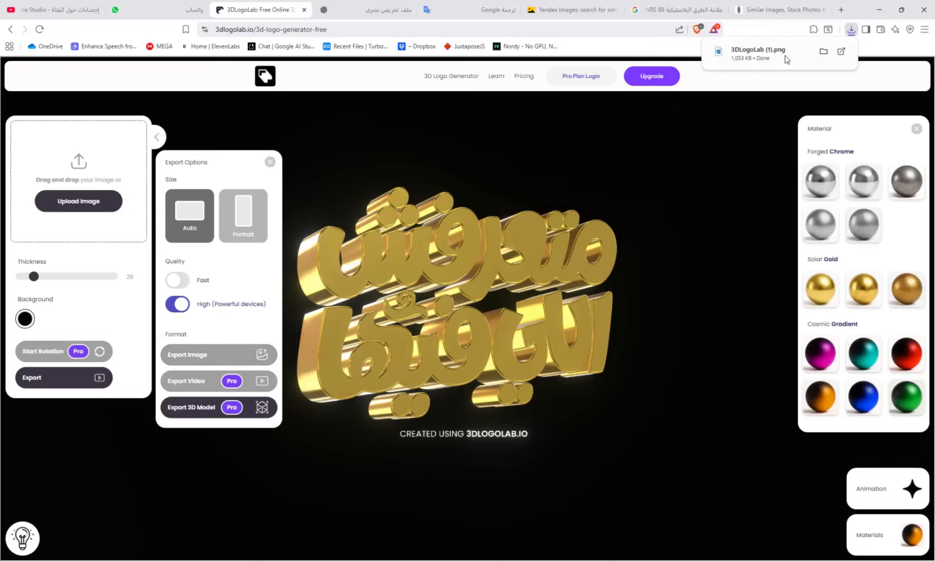
# Open the exported 3DLogoLab (1).png from its download folder in the maximized image viewer and inspect the lettering up close
pyautogui.click(823, 51)
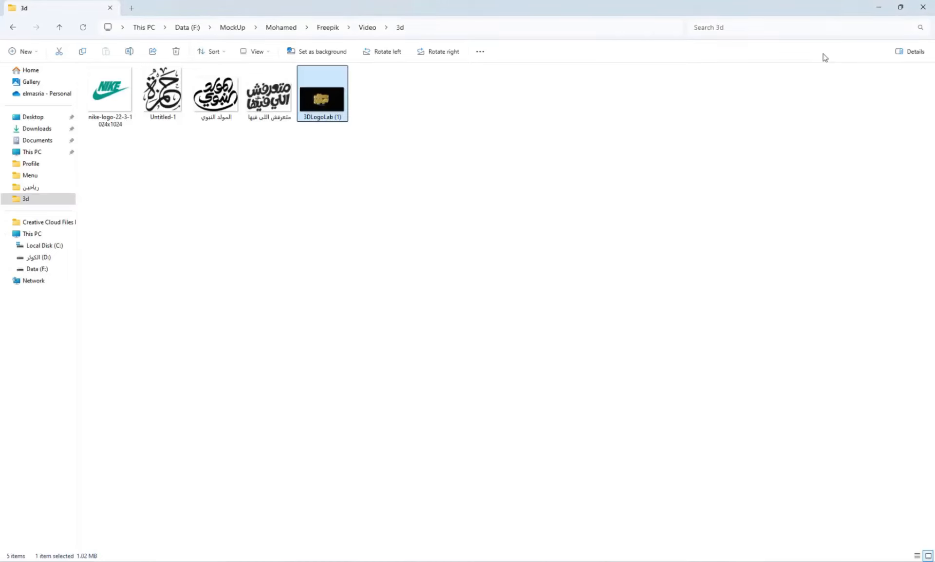
pyautogui.doubleClick(320, 99)
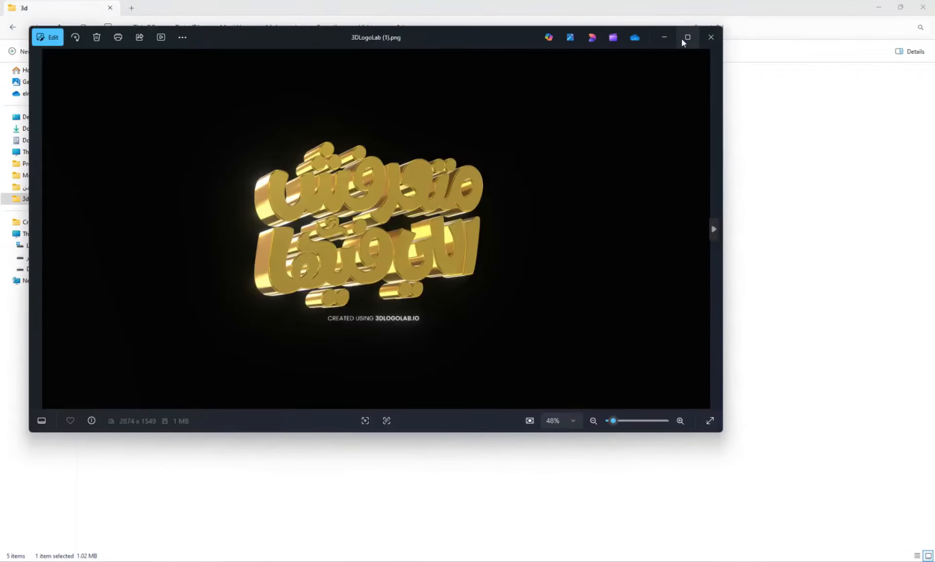
pyautogui.click(686, 38)
pyautogui.scroll(4, 484, 276)
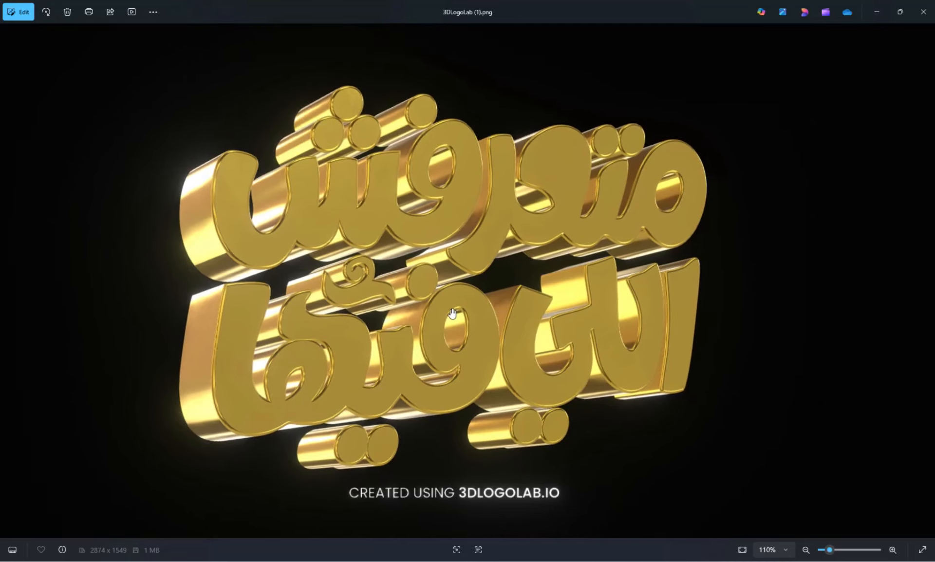
pyautogui.scroll(-4, 453, 313)
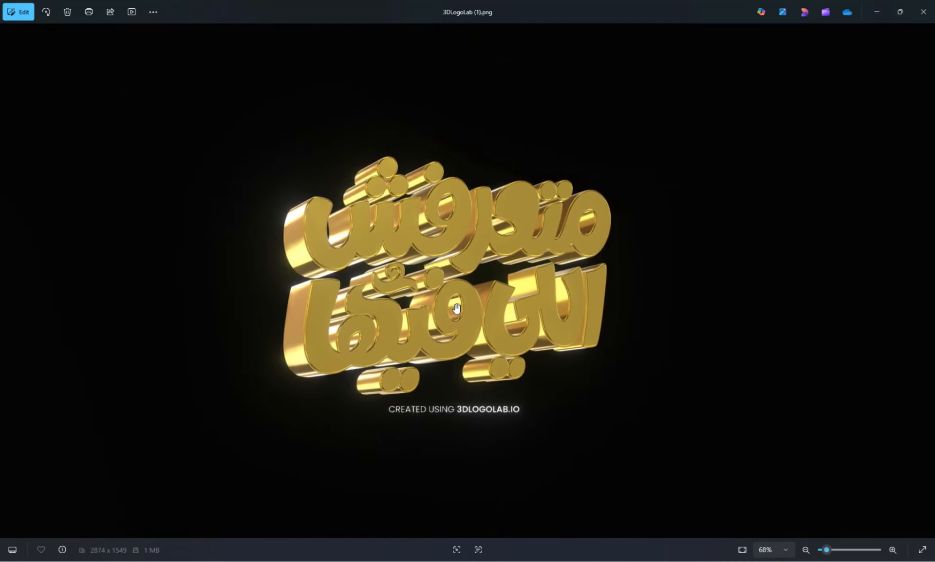
pyautogui.scroll(4, 456, 310)
pyautogui.scroll(-4, 457, 308)
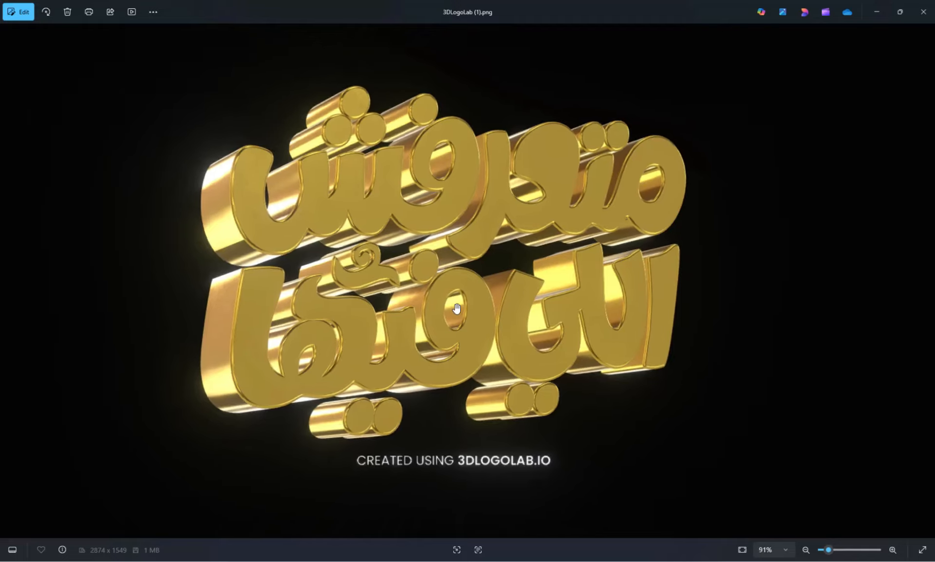
pyautogui.scroll(2, 457, 308)
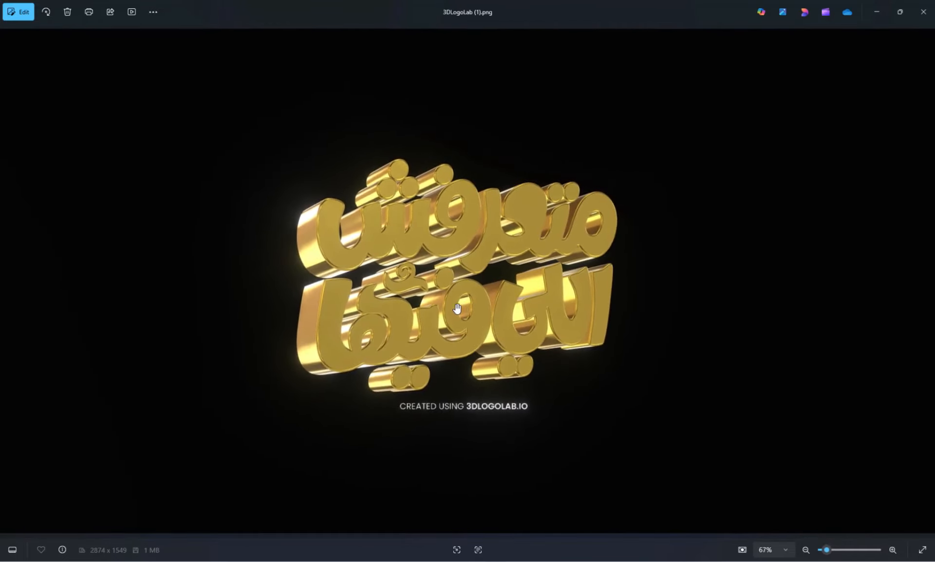